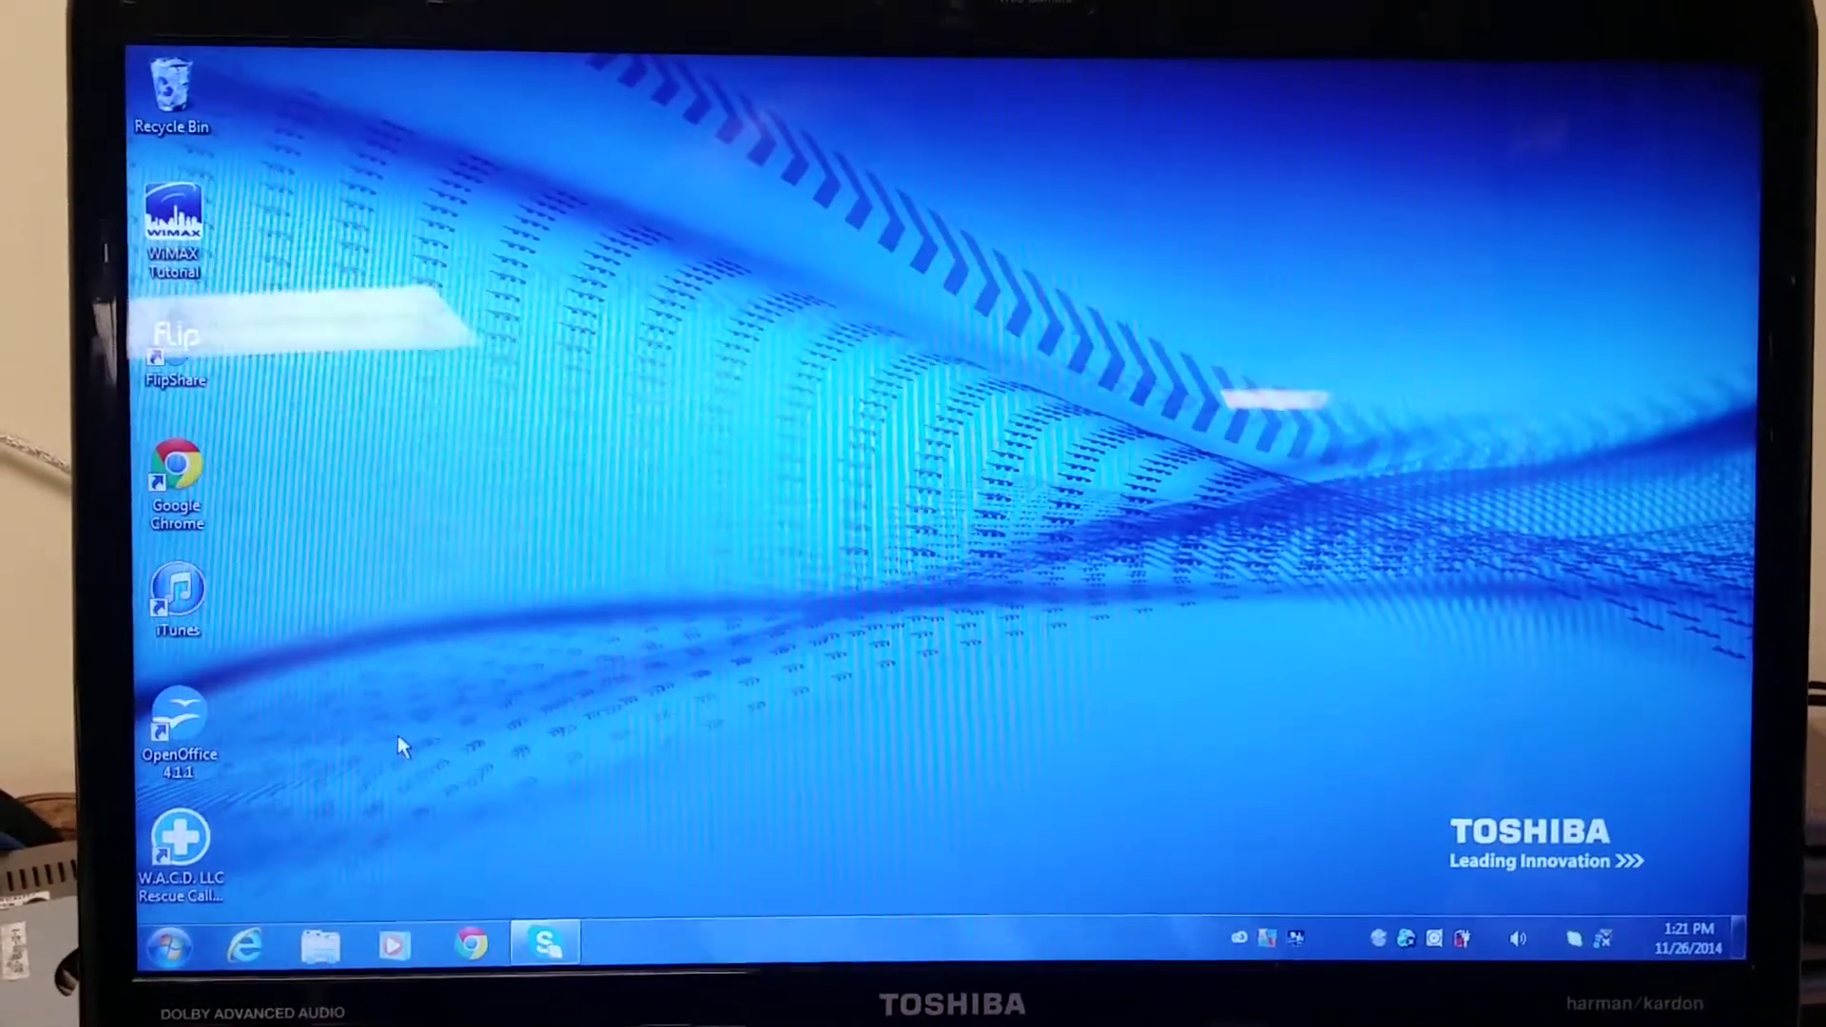
- Open Programs and Features from the Start menu's Control Panel, via Uninstall a program
click(173, 933)
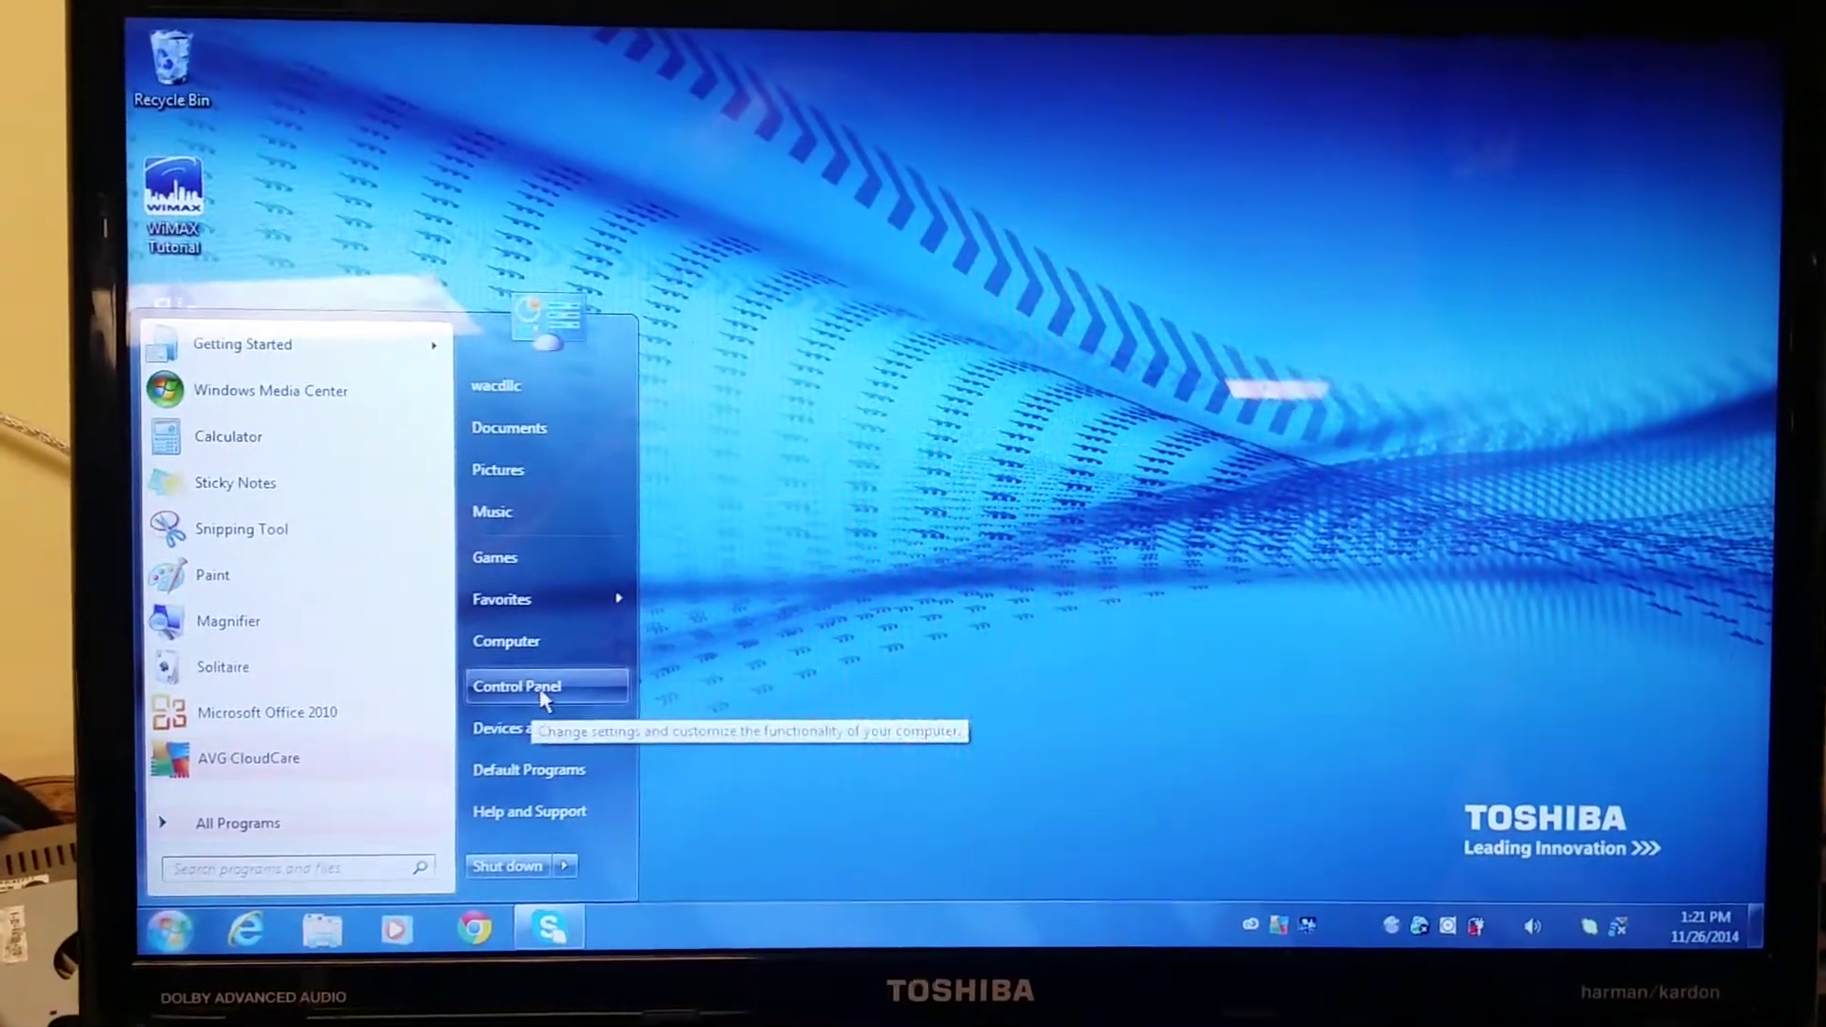
click(533, 694)
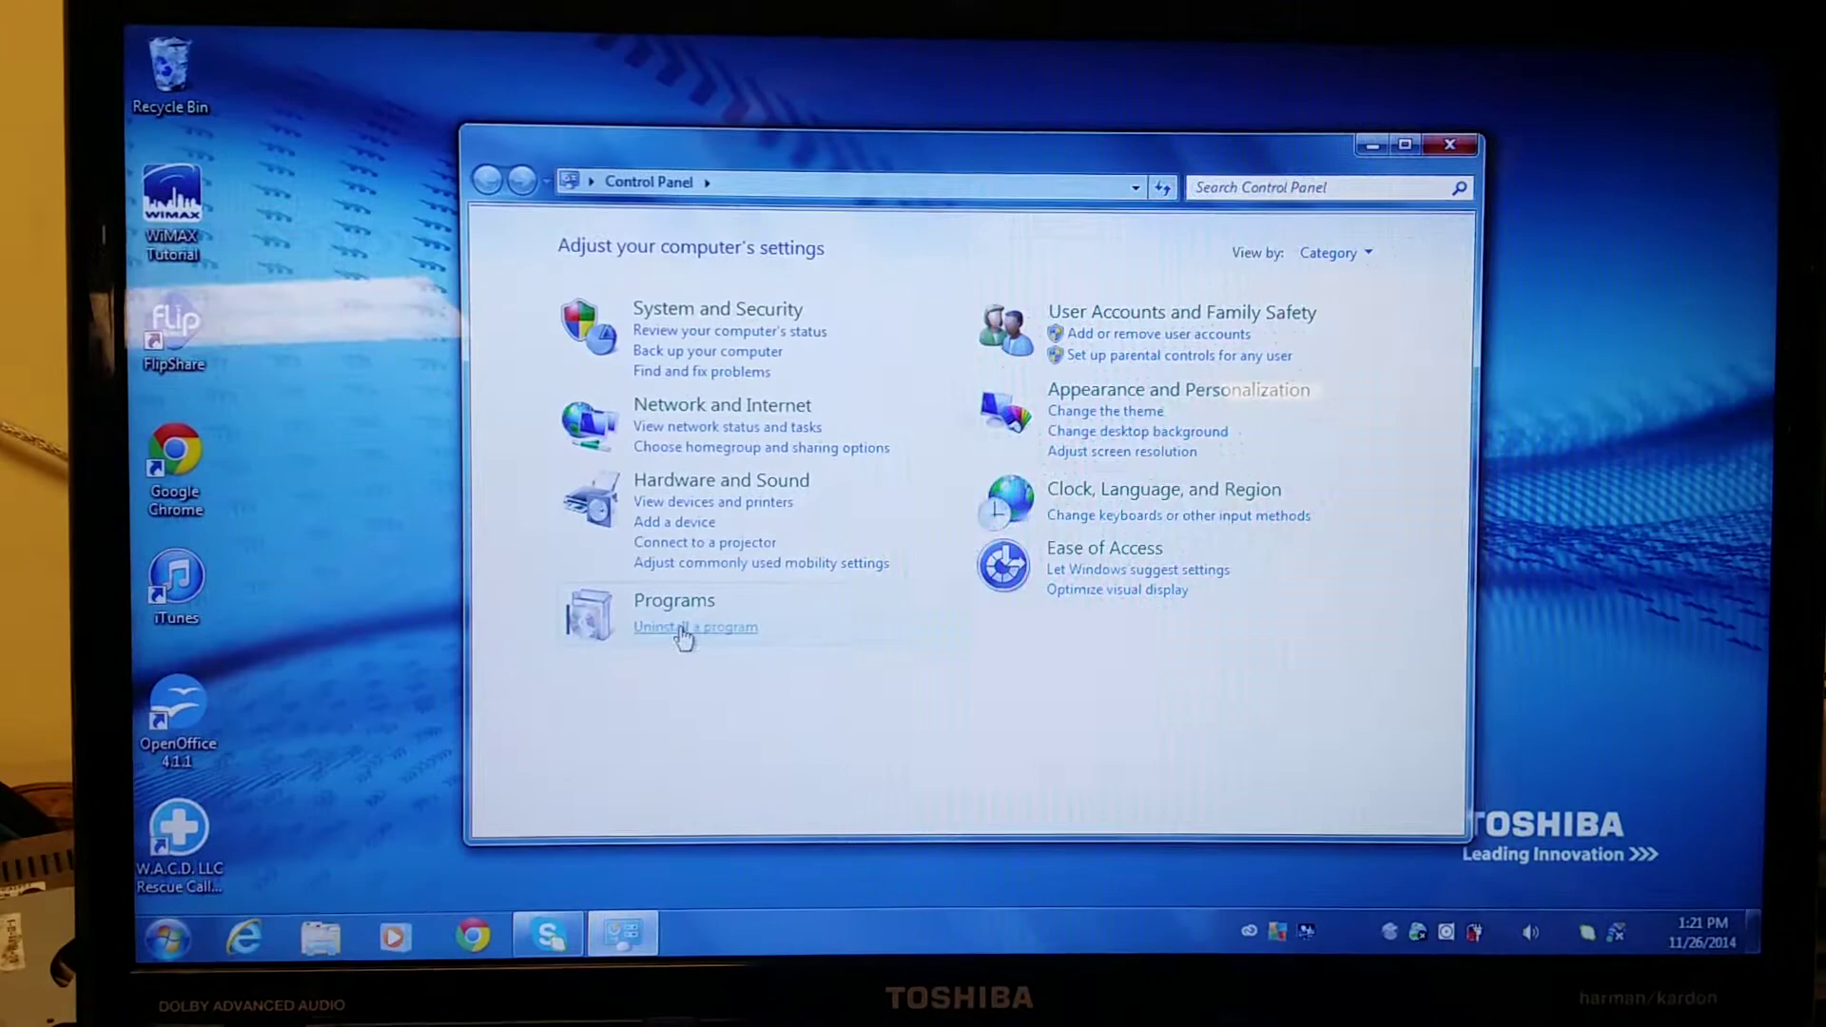
click(682, 628)
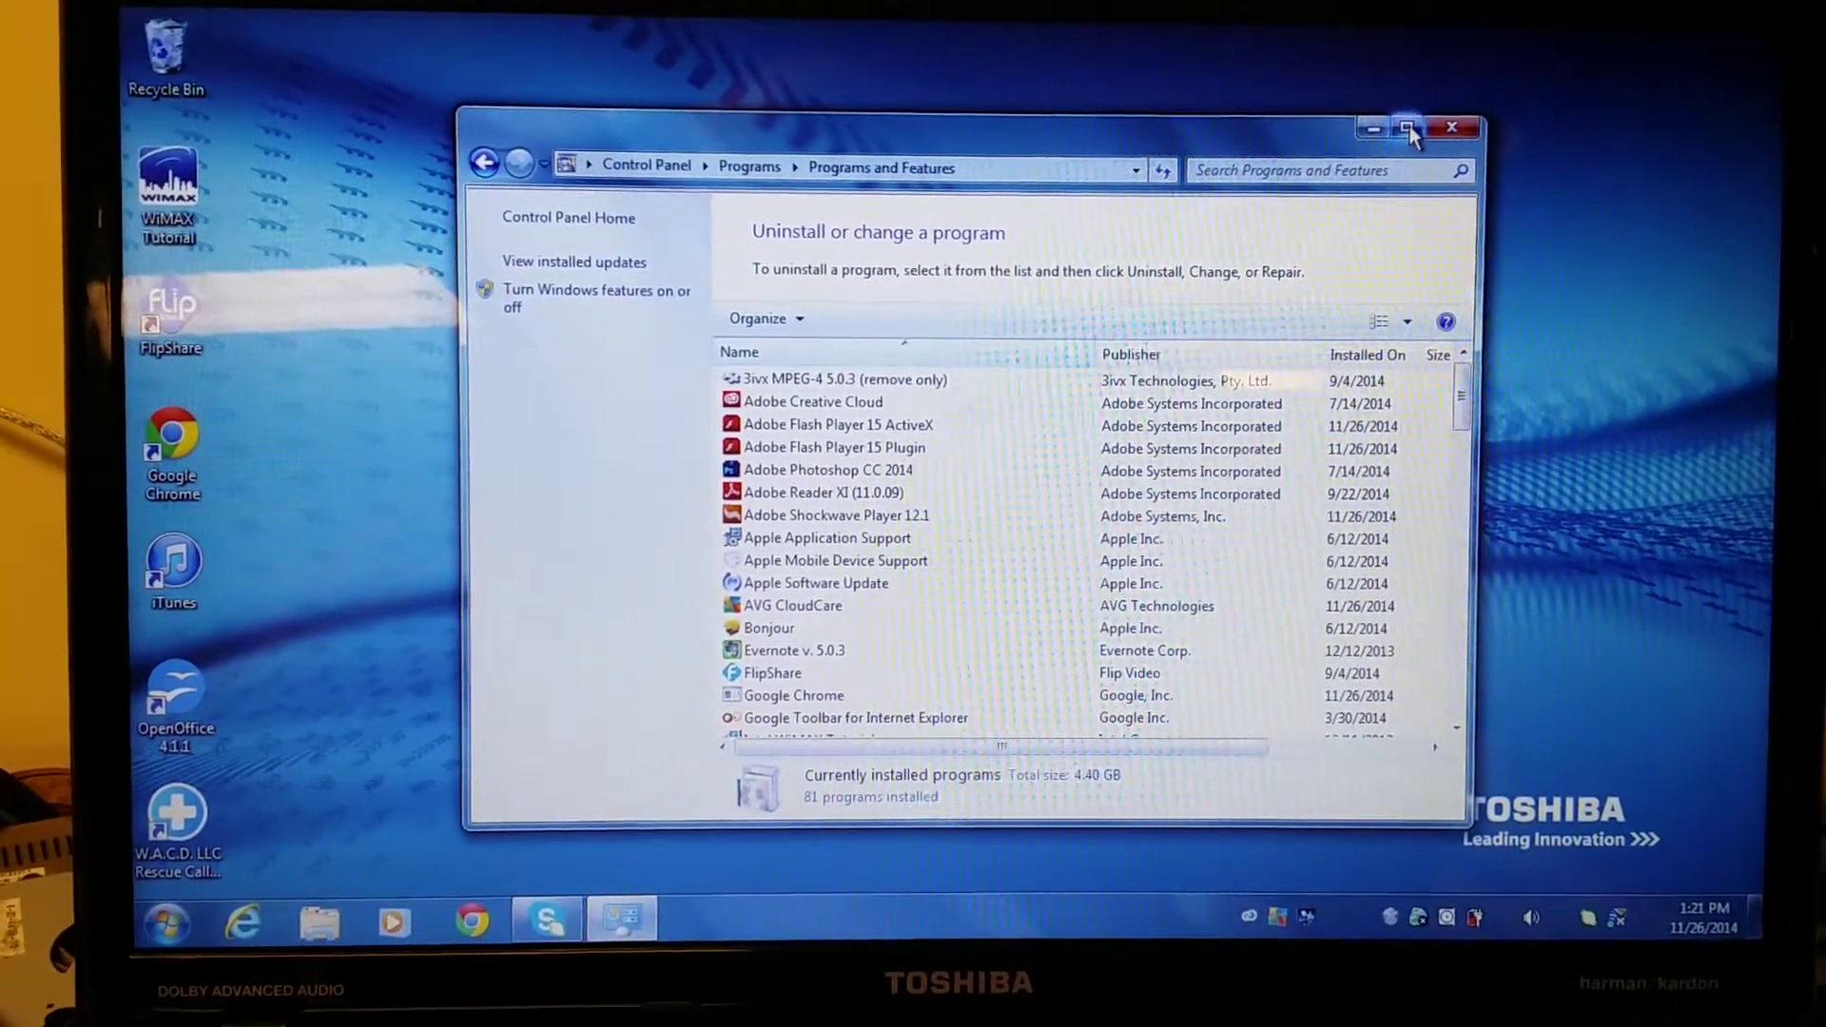
- Maximize the window and uninstall Google Toolbar for Internet Explorer
click(1404, 142)
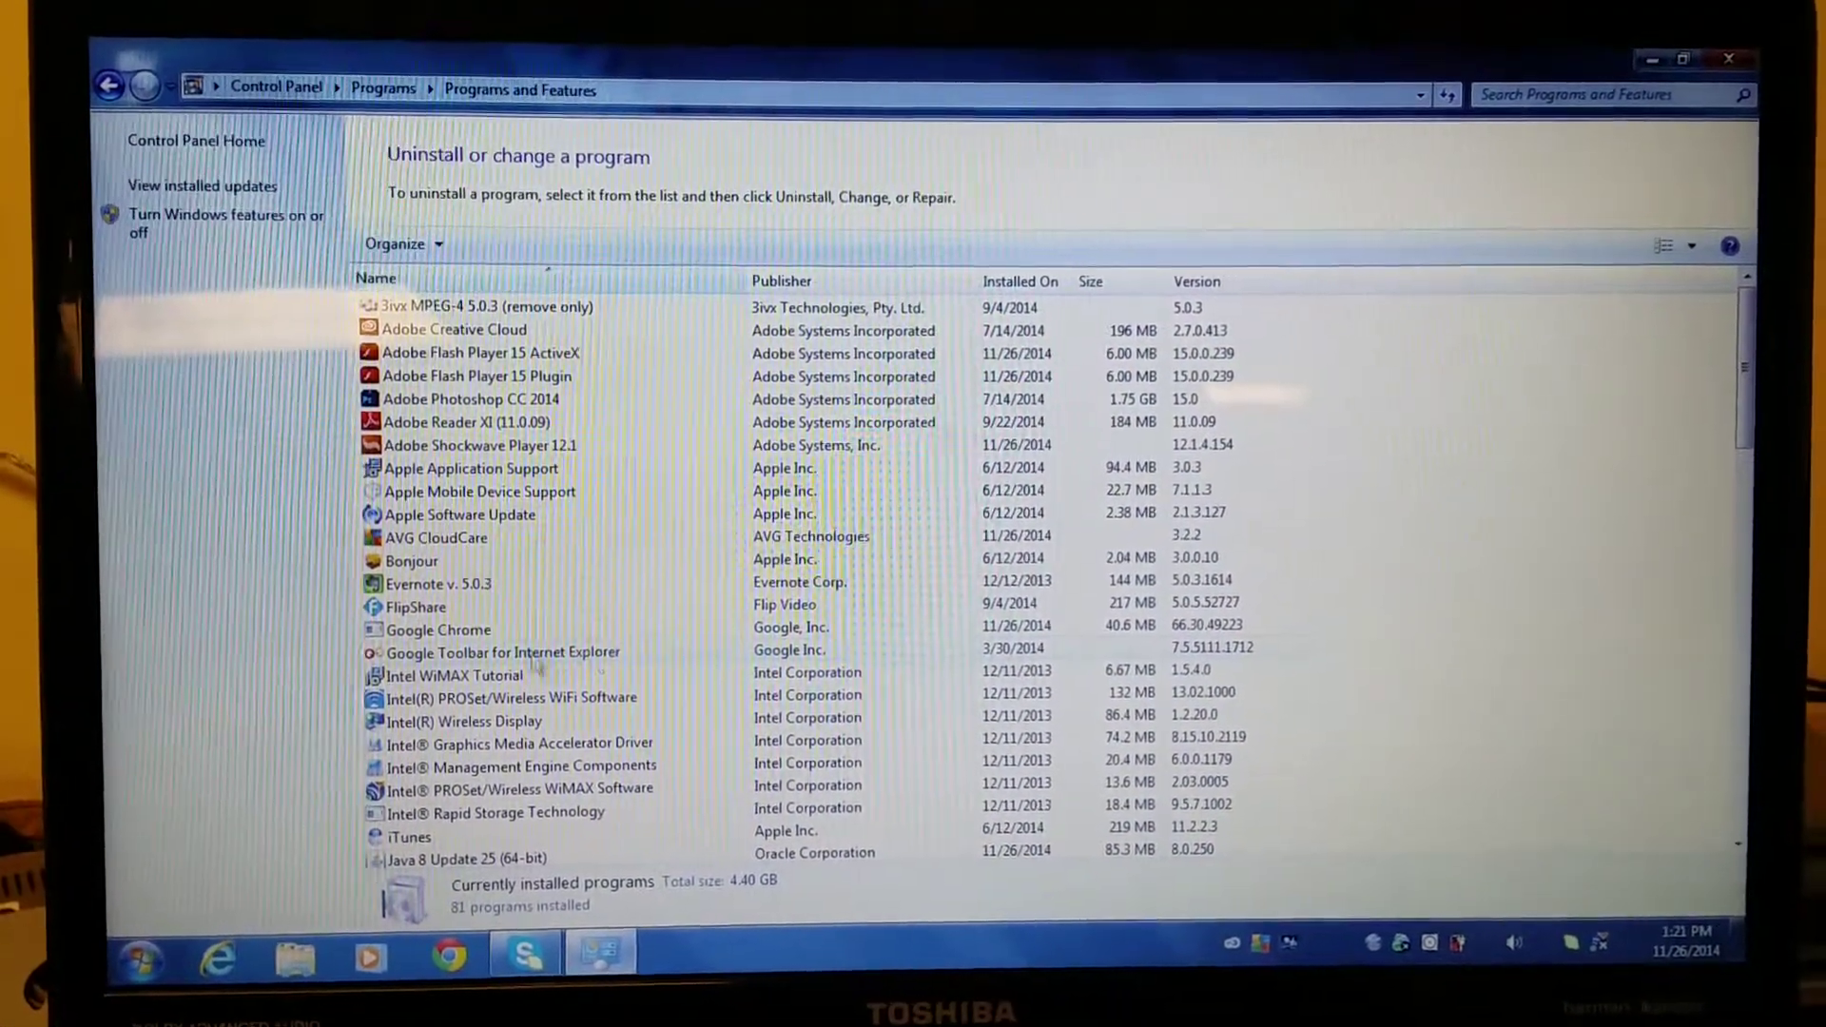
click(601, 660)
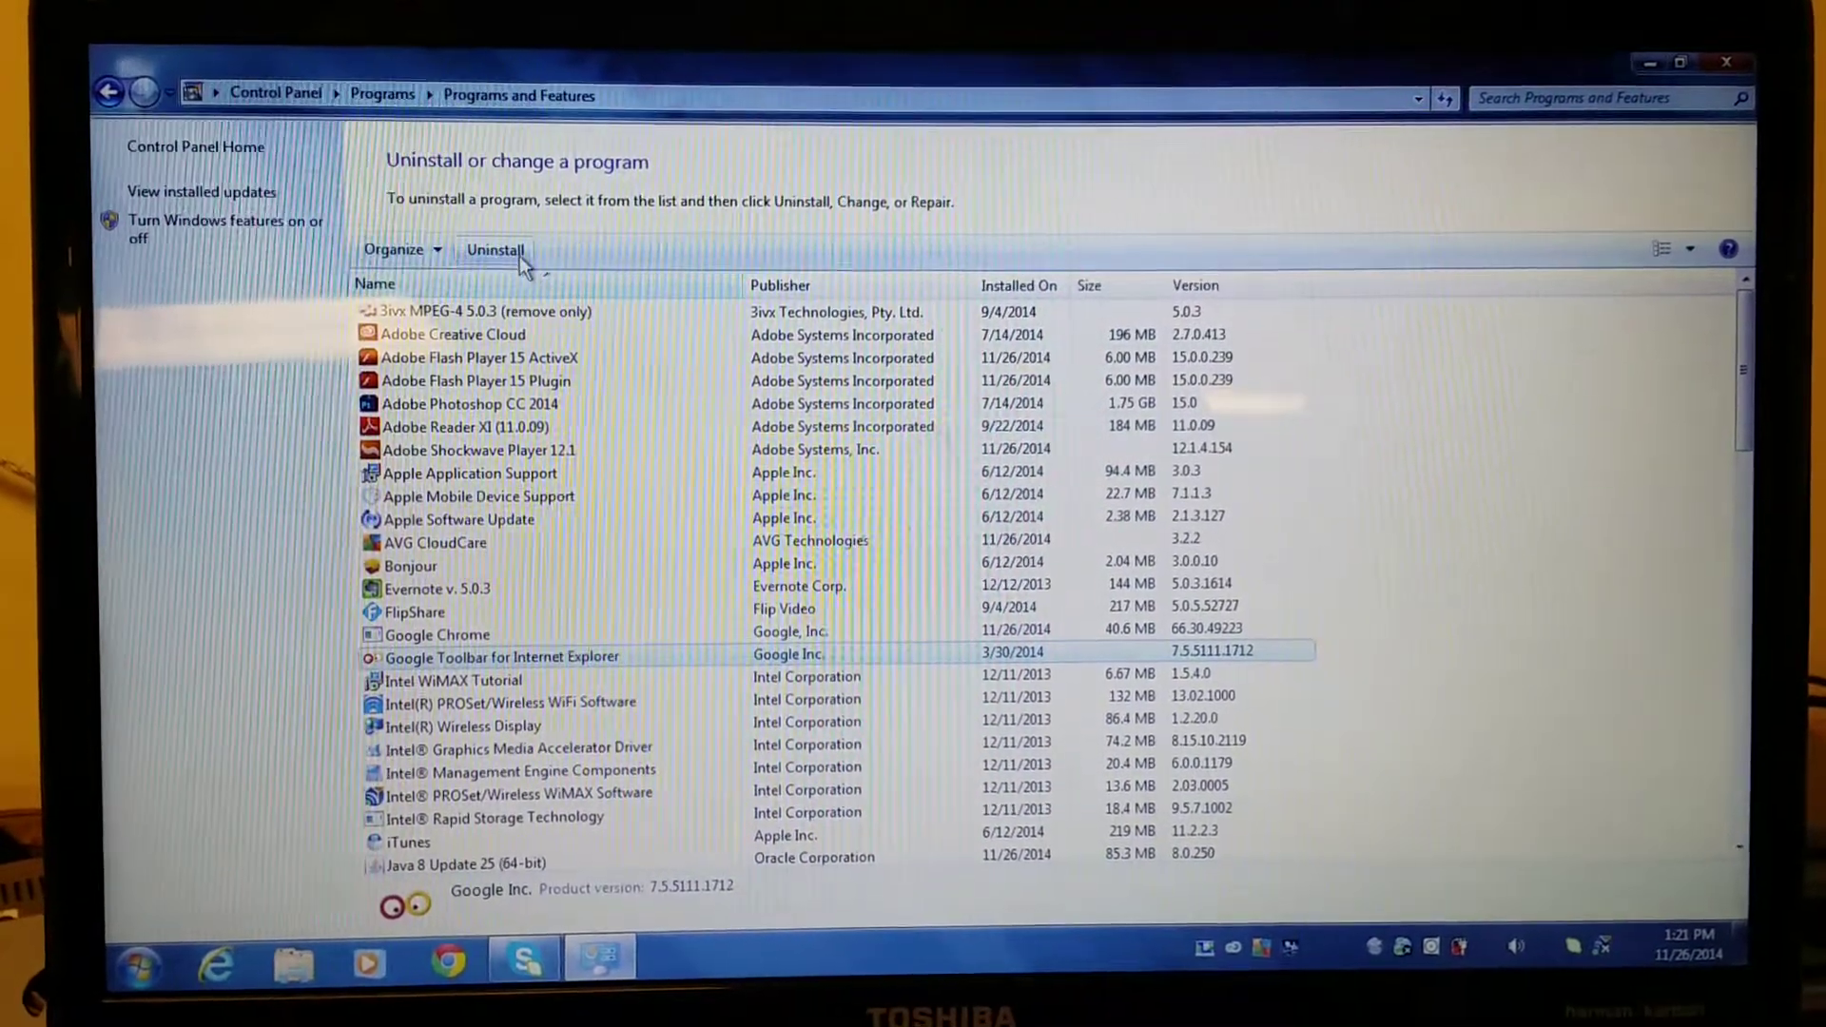
click(520, 253)
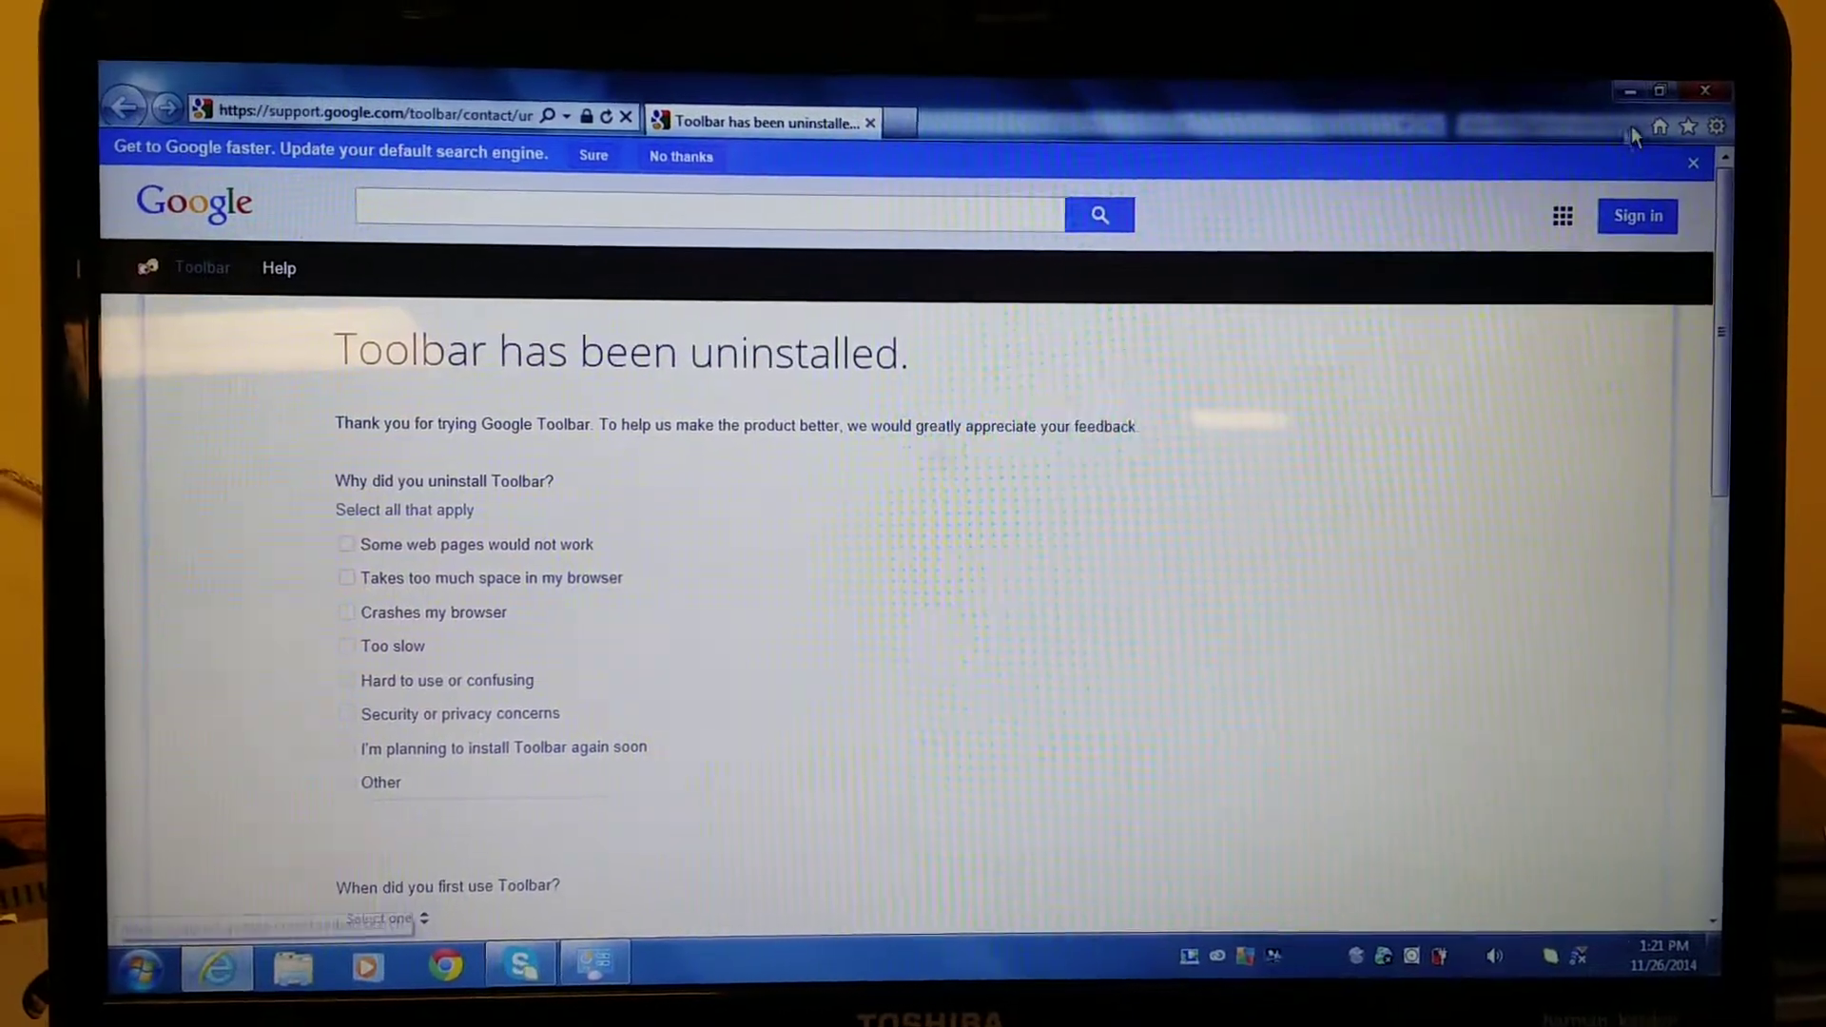
- Close Internet Explorer's uninstall feedback page to return to the refreshed program list
click(1709, 95)
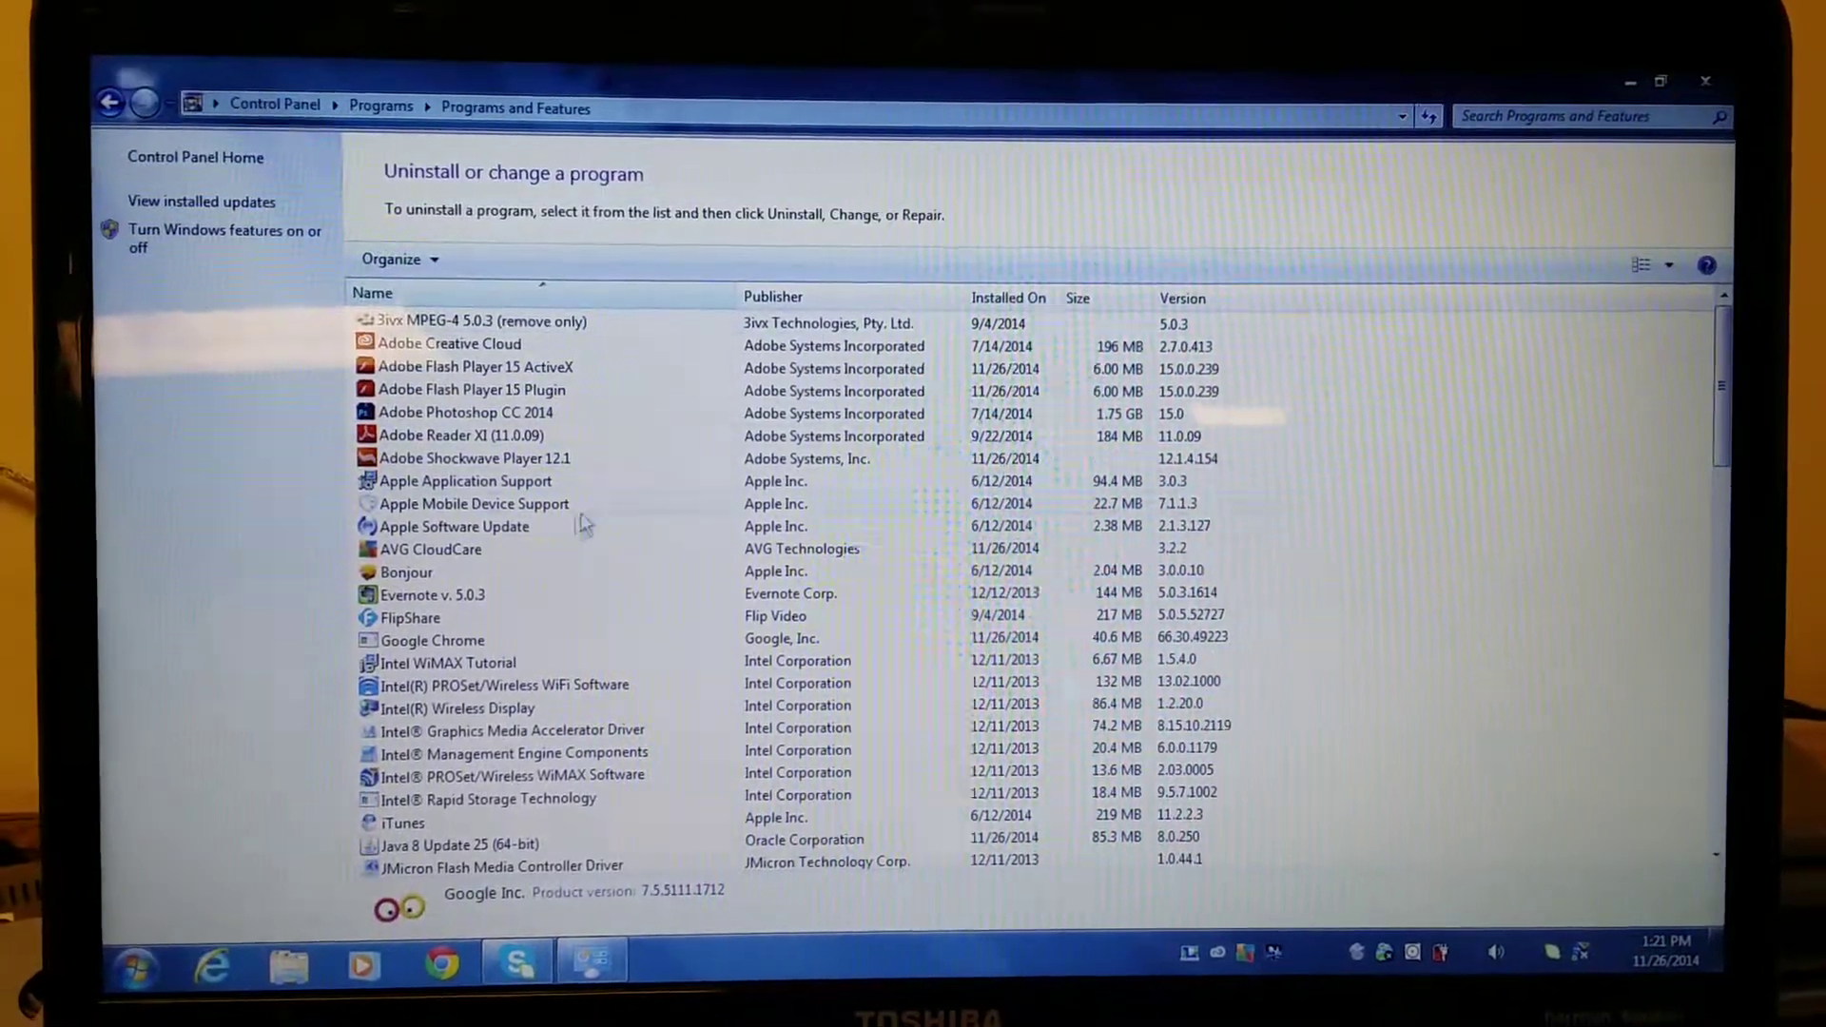